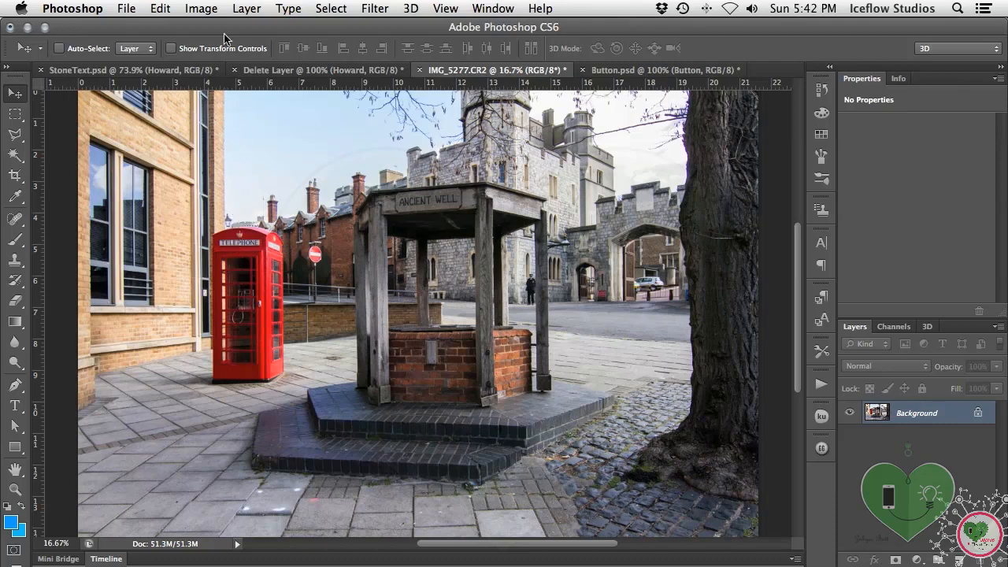
# Try a direct Black & White adjustment with the Darker preset on the Background photo, and undo it.
pyautogui.click(203, 8)
pyautogui.moveTo(203, 61)
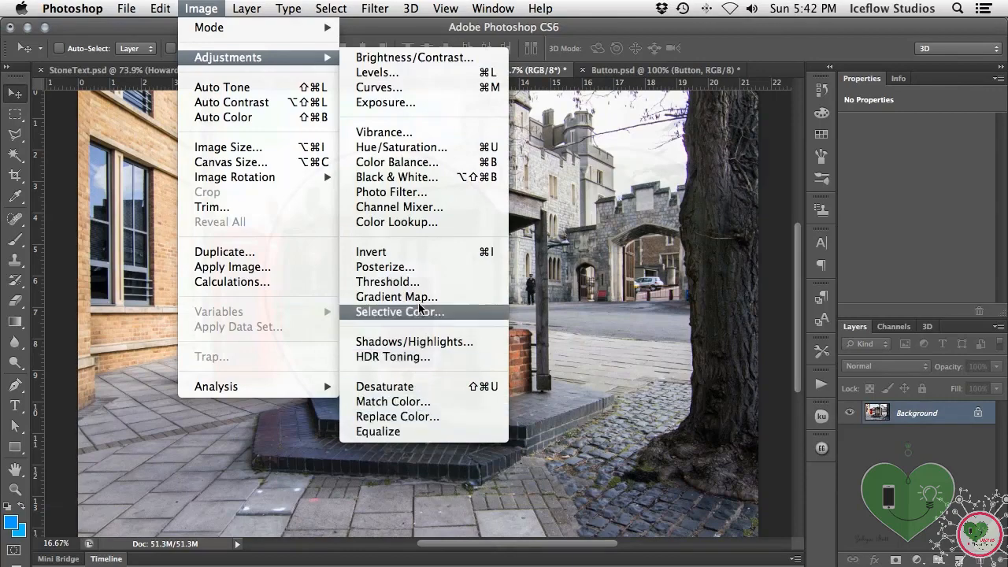
pyautogui.click(445, 177)
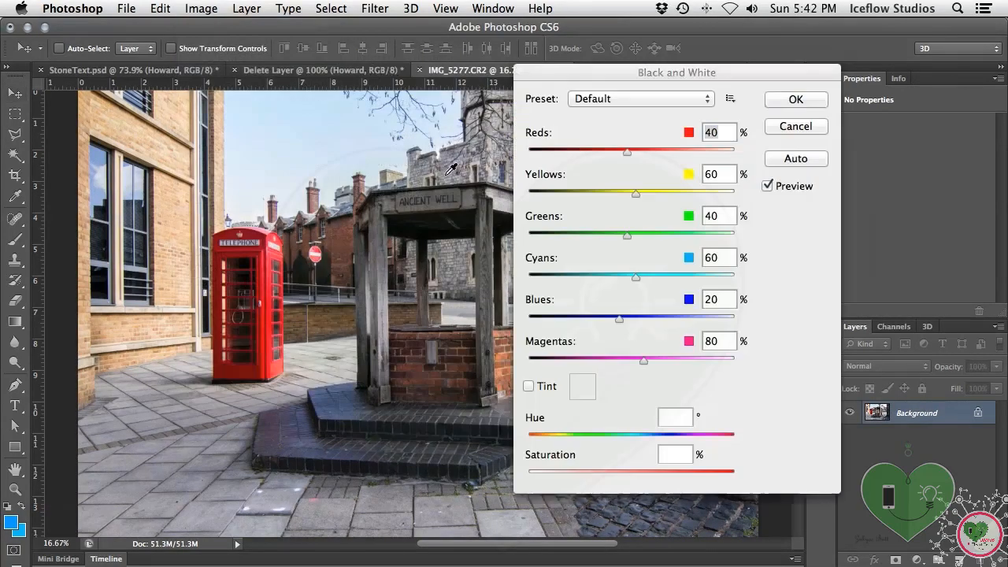
pyautogui.click(605, 99)
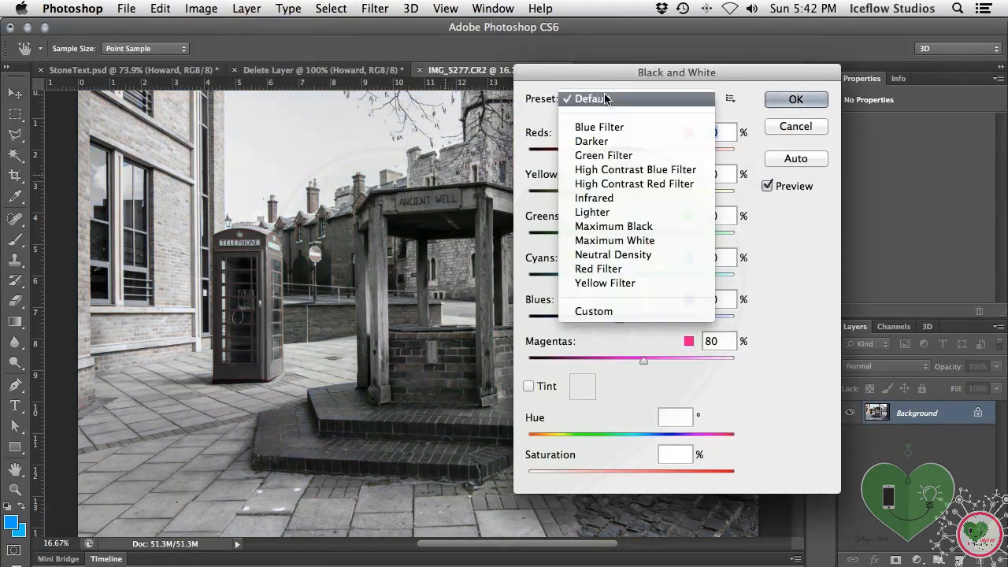
pyautogui.click(618, 142)
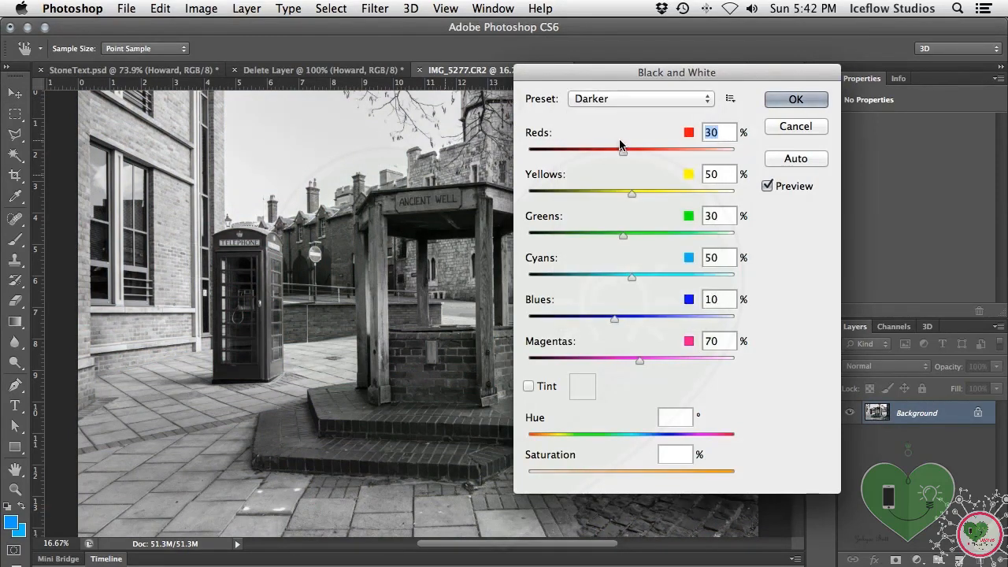
pyautogui.click(795, 100)
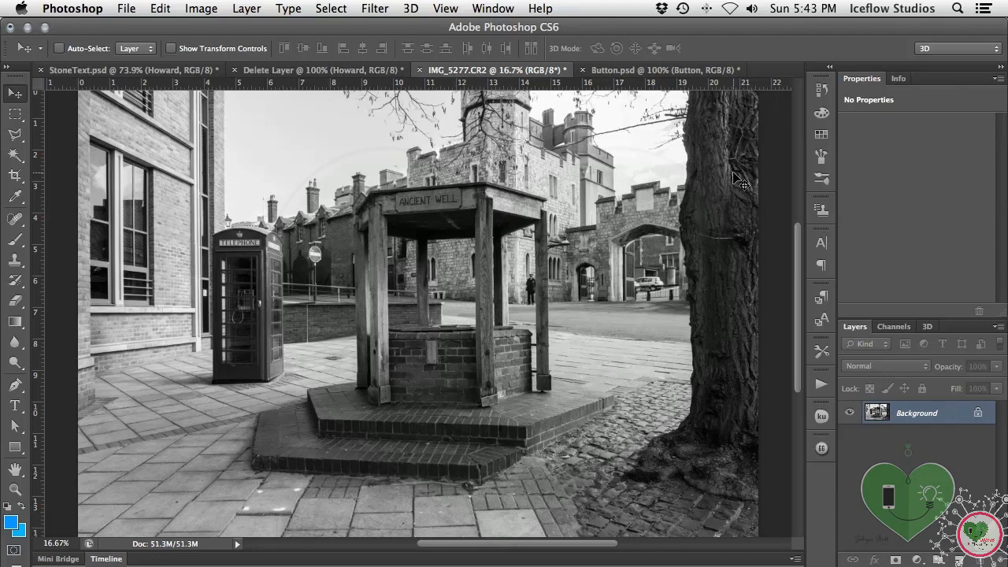
pyautogui.press('super+z')
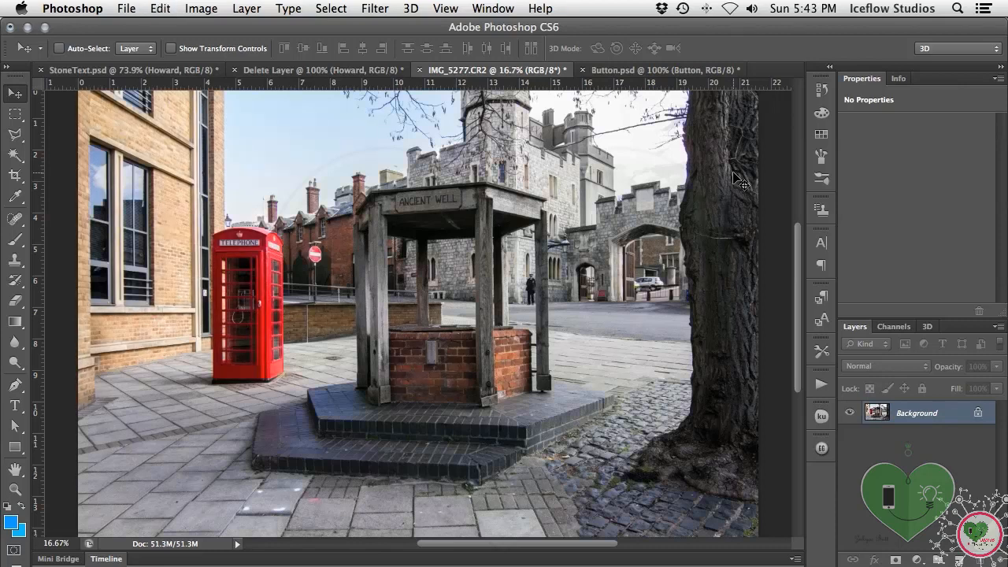
# Add a Black & White adjustment layer above the Background photo and set its preset to Darker.
pyautogui.click(918, 559)
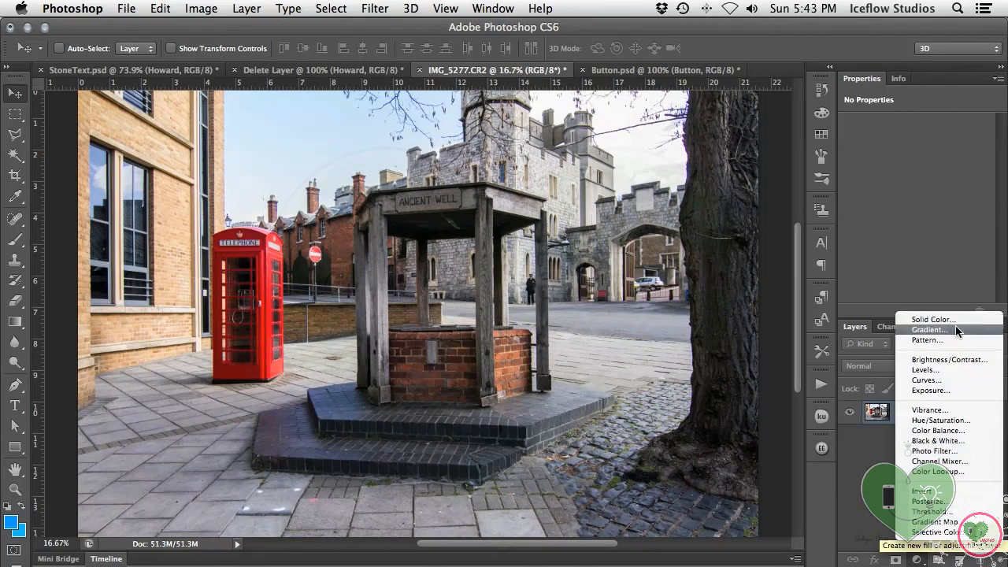
pyautogui.click(971, 441)
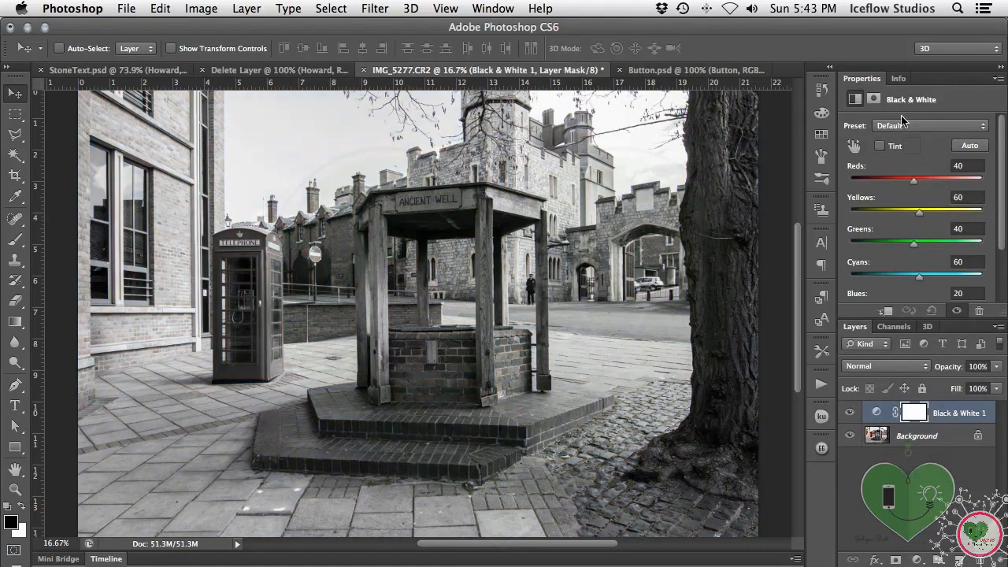
pyautogui.click(898, 126)
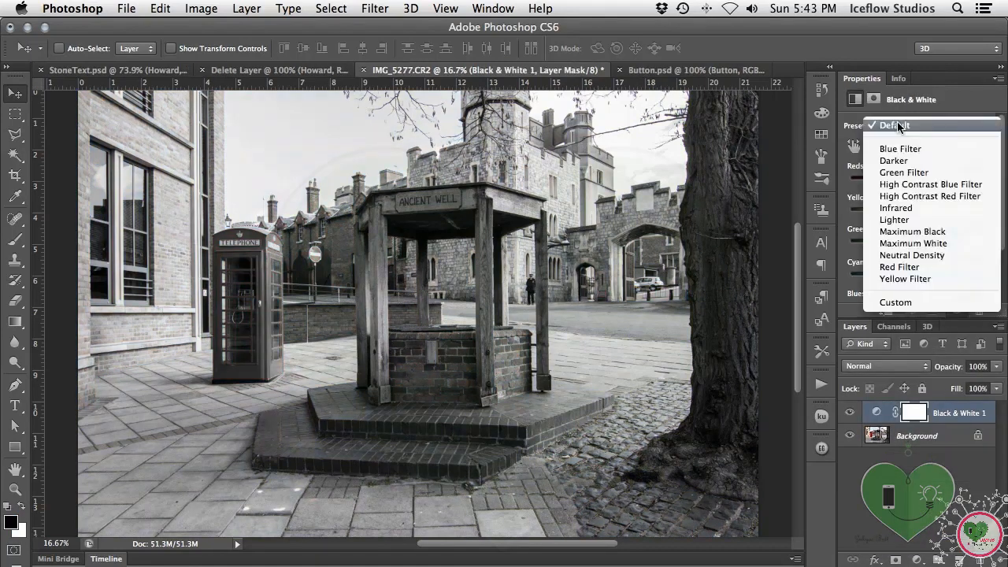
pyautogui.click(905, 161)
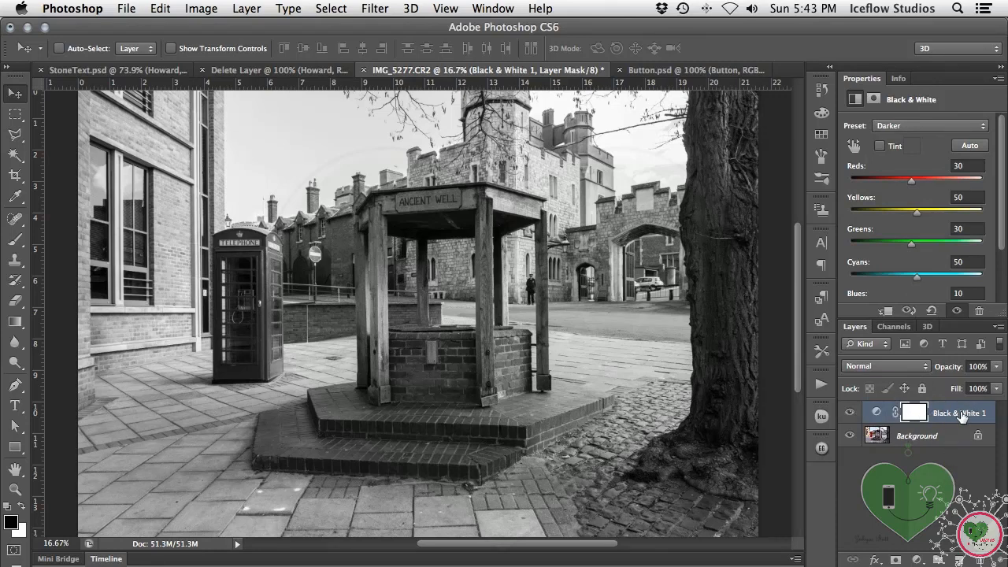
# Add a Gradient Map adjustment layer above the Black & White layer, using the dark blue to orange to white gradient preset.
pyautogui.click(917, 559)
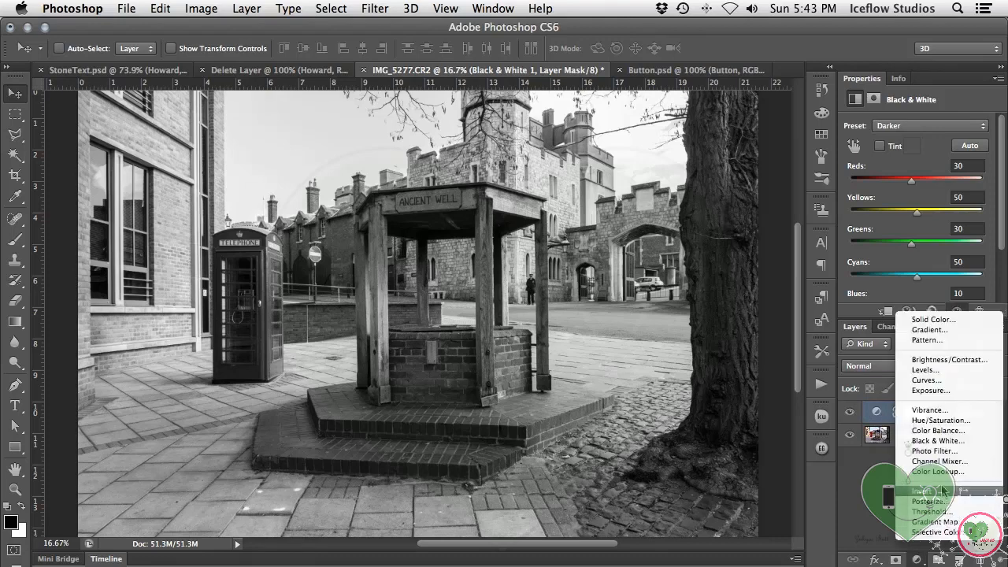
pyautogui.click(936, 522)
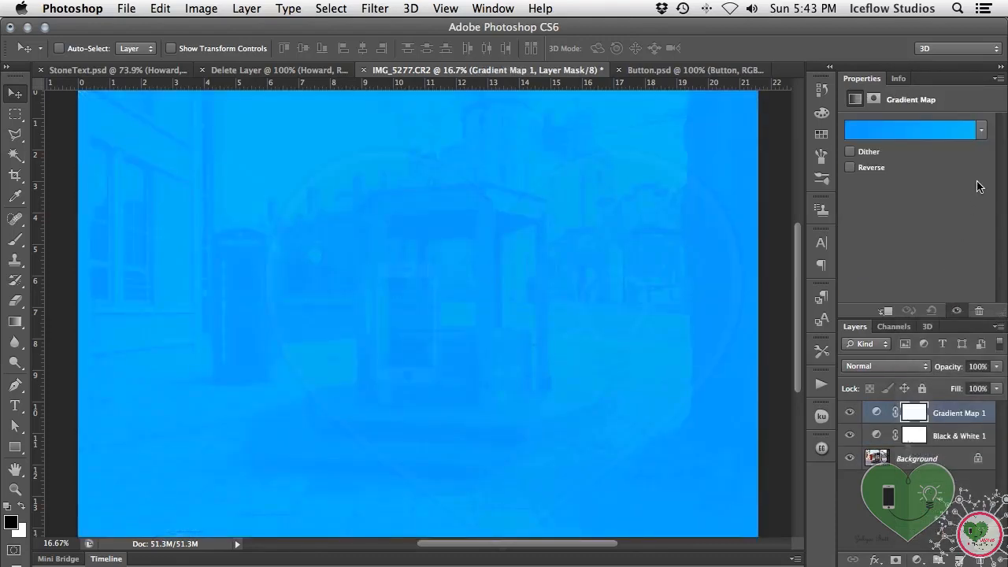
pyautogui.click(981, 130)
pyautogui.click(879, 248)
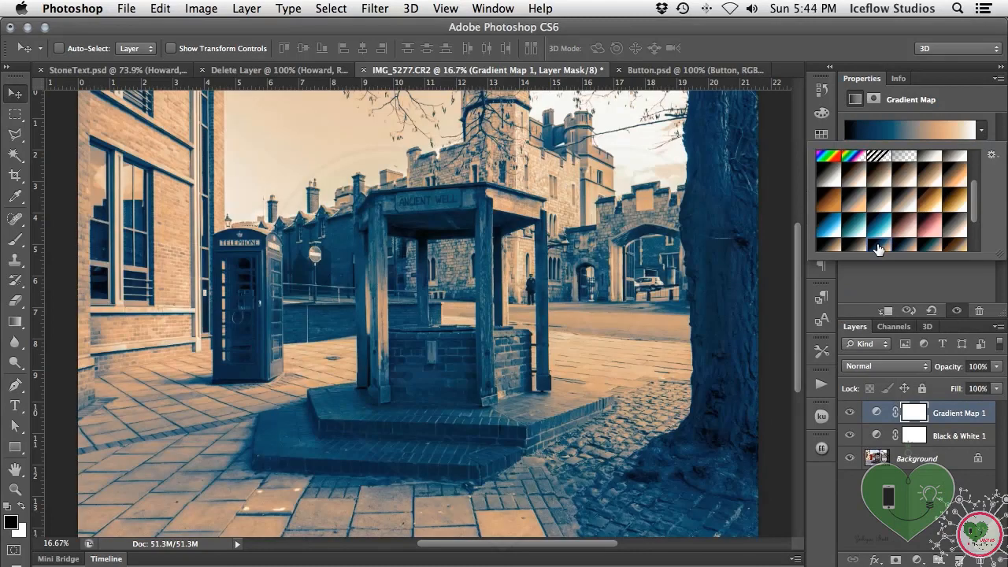
pyautogui.scroll(-3, 879, 247)
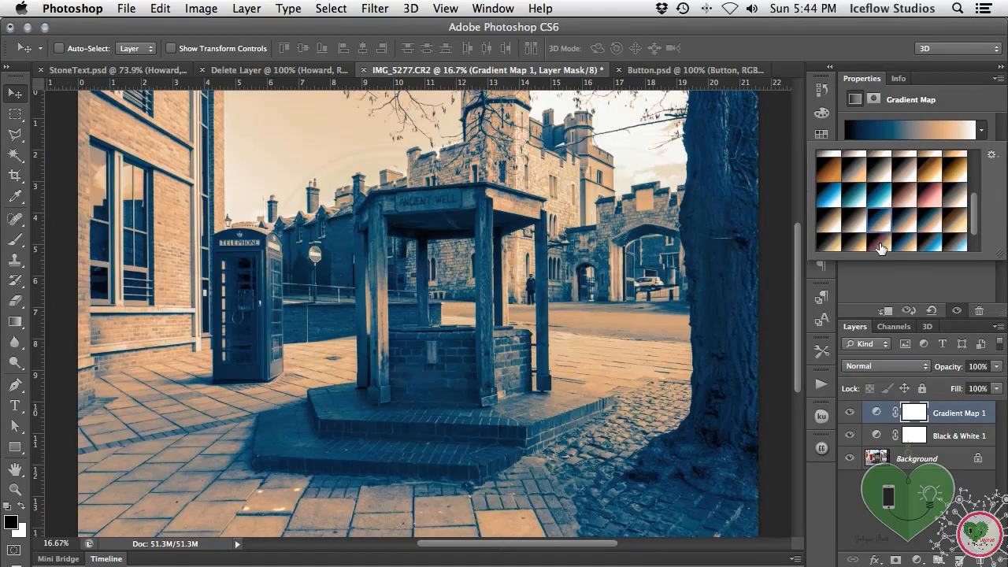
pyautogui.click(902, 287)
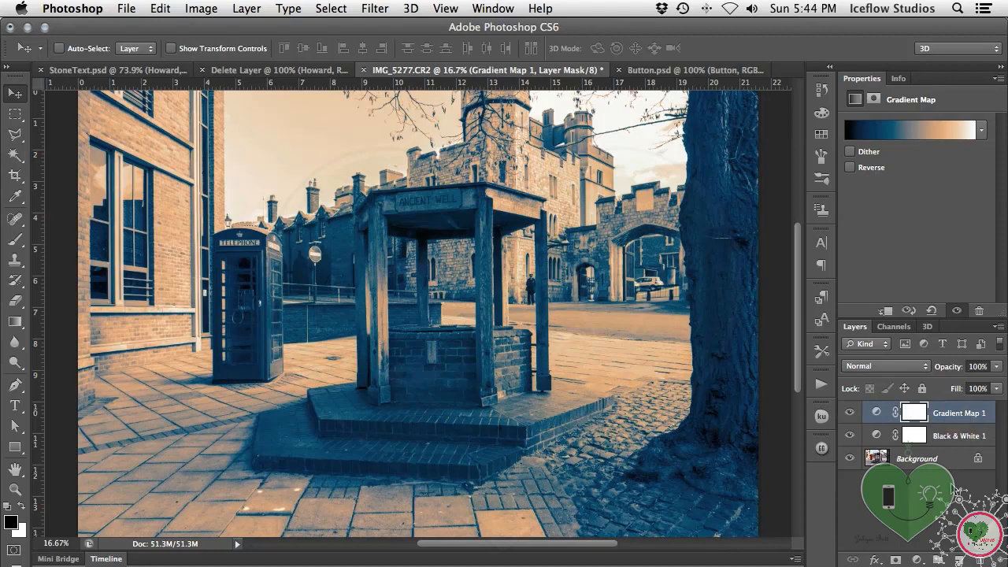
# Change the Gradient Map layer's gradient to the black, brown and white preset.
pyautogui.click(958, 439)
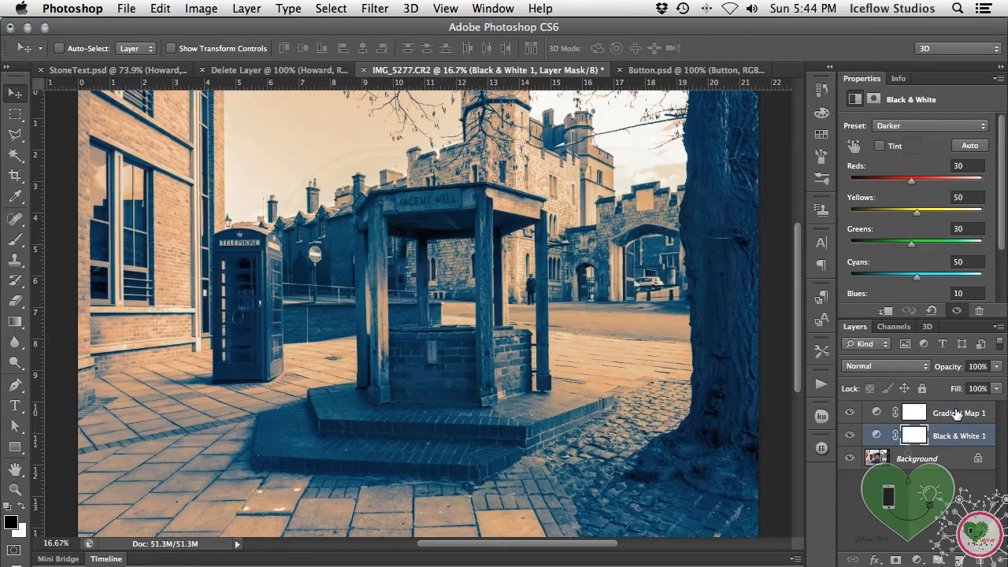
pyautogui.click(956, 415)
pyautogui.click(956, 437)
pyautogui.click(954, 415)
pyautogui.click(980, 131)
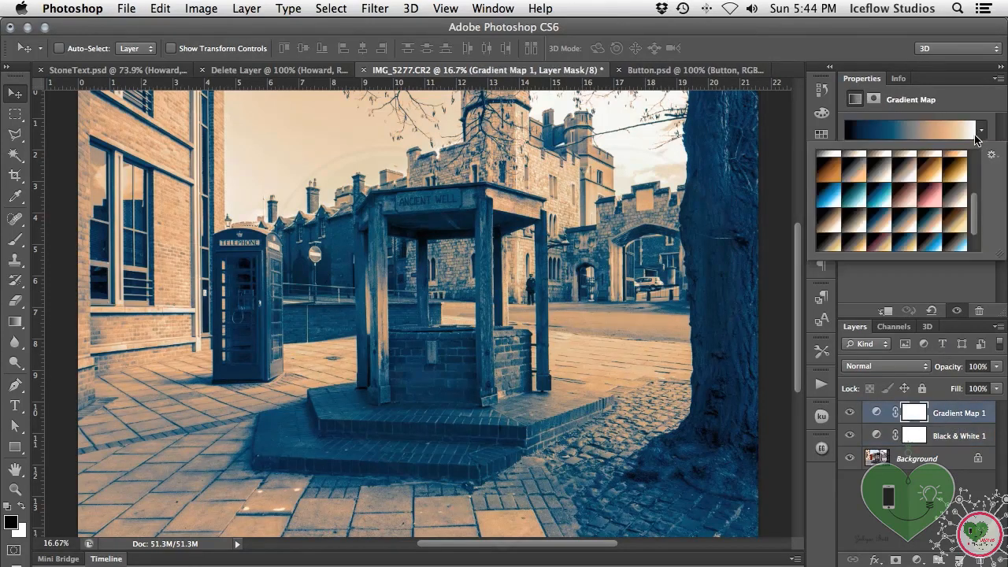
pyautogui.scroll(1, 927, 187)
pyautogui.click(904, 188)
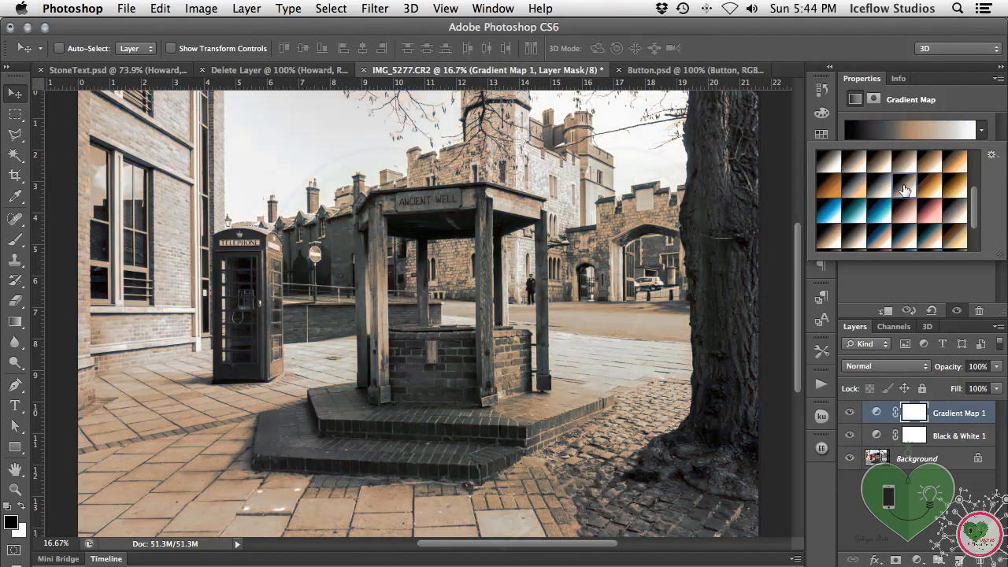
pyautogui.click(914, 283)
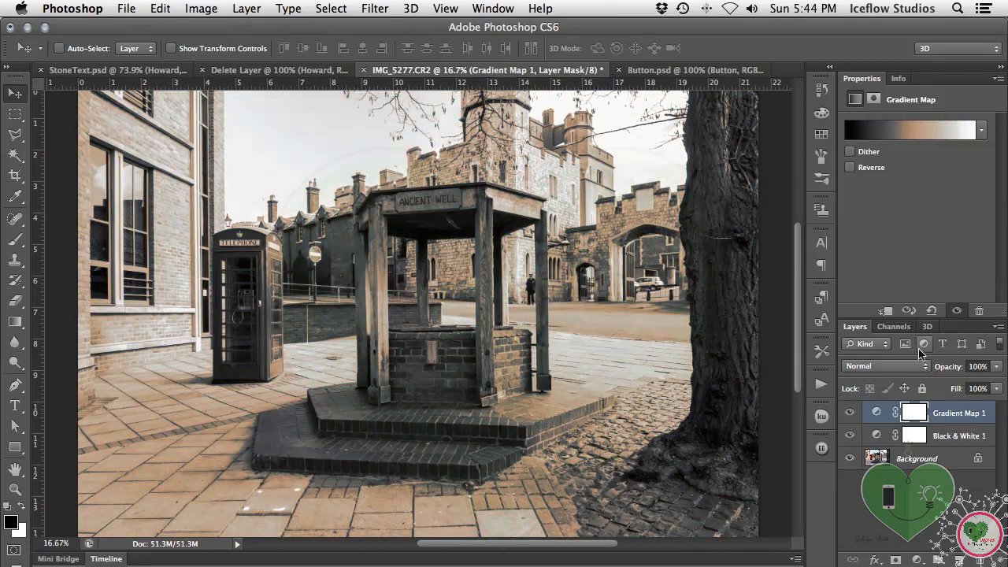
# Set the Black & White adjustment layer's preset to Green Filter.
pyautogui.click(968, 435)
pyautogui.click(968, 124)
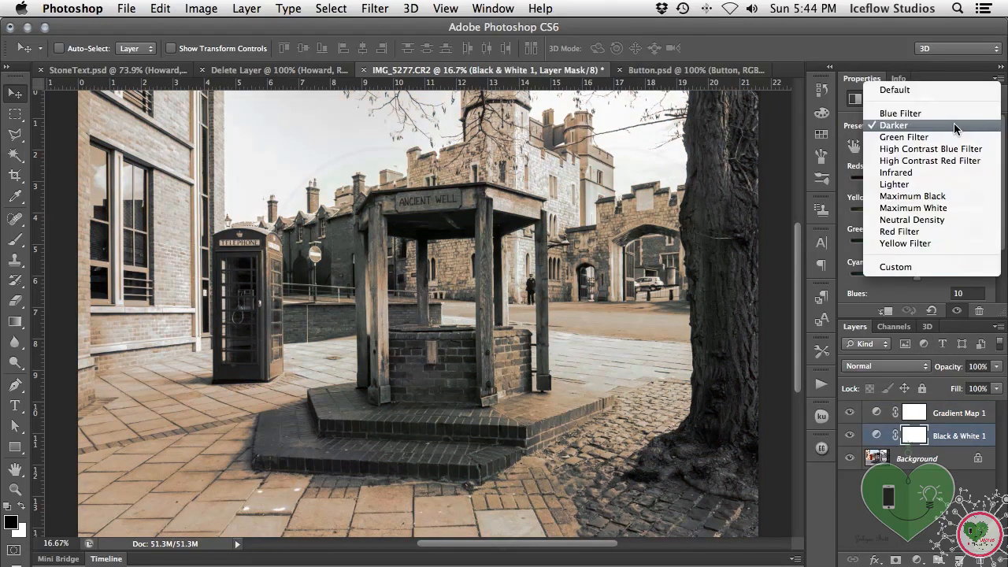
pyautogui.click(936, 137)
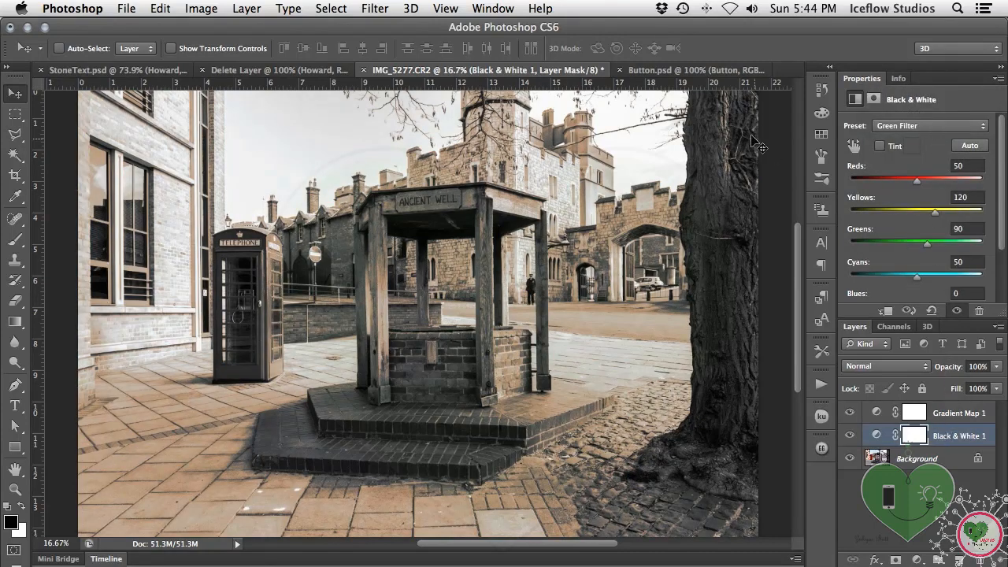
# Switch to Button.psd and add a Hue/Saturation adjustment layer directly above the red button layer, with the hue set to +42.
pyautogui.click(693, 73)
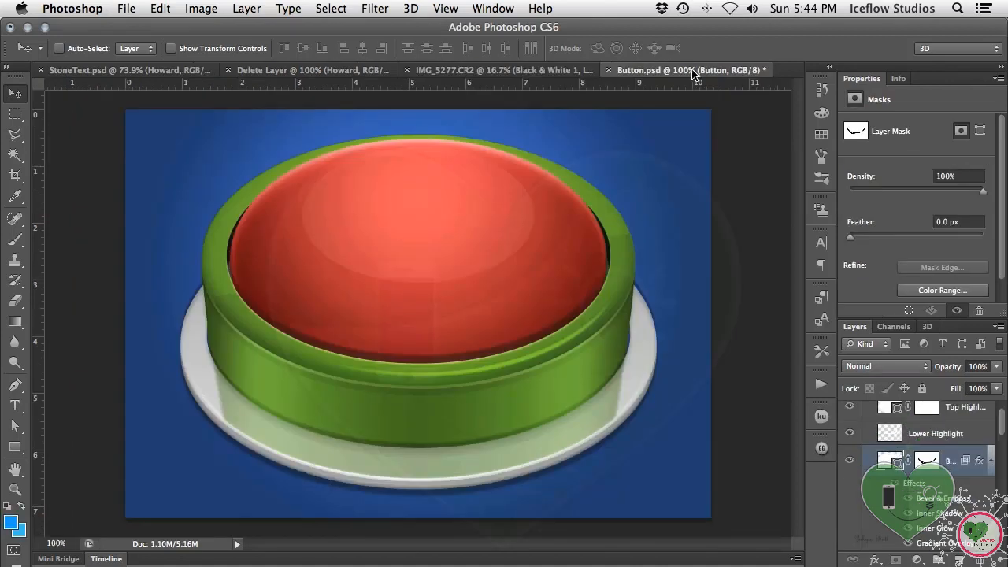
pyautogui.scroll(-5, 943, 484)
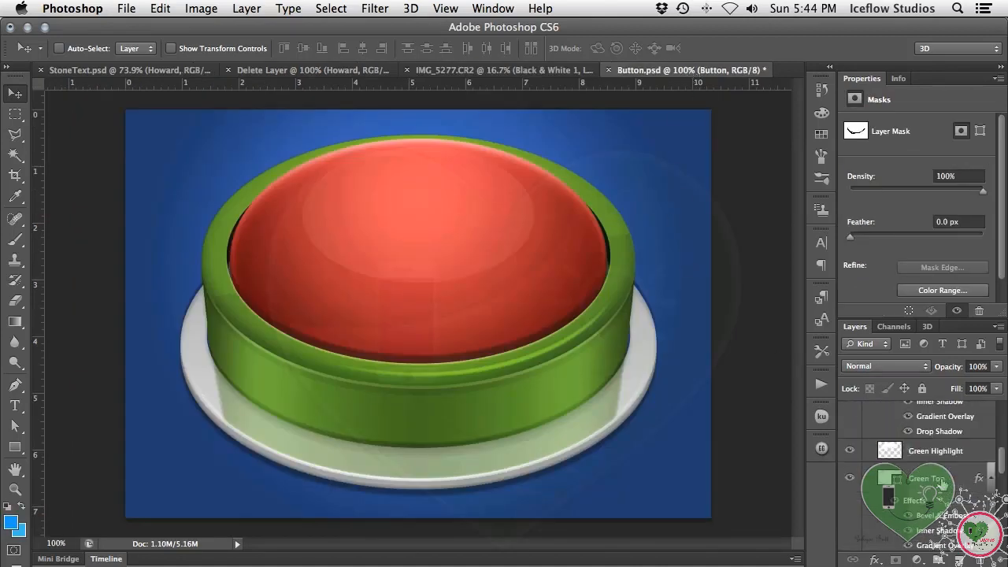
pyautogui.scroll(6, 943, 484)
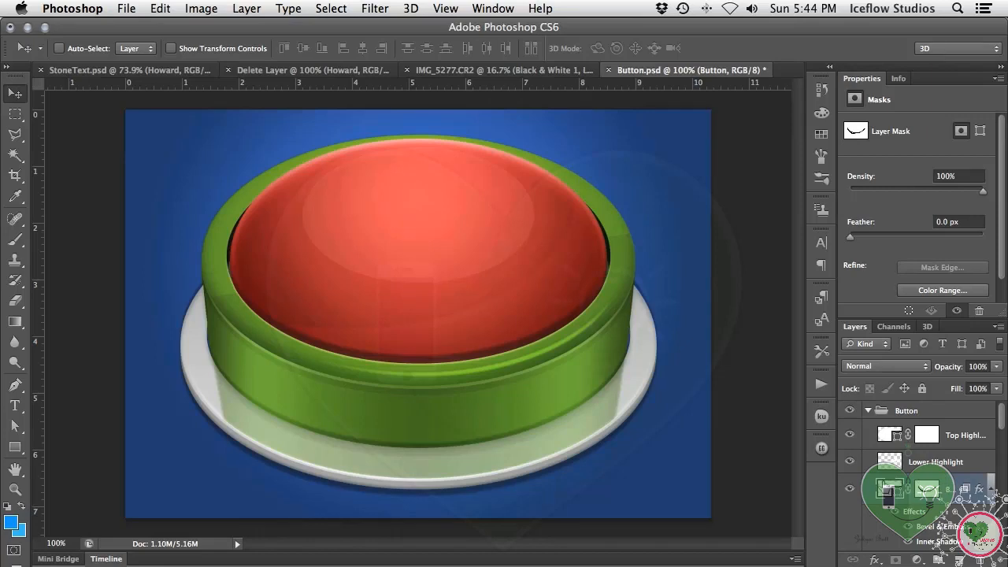
pyautogui.click(916, 558)
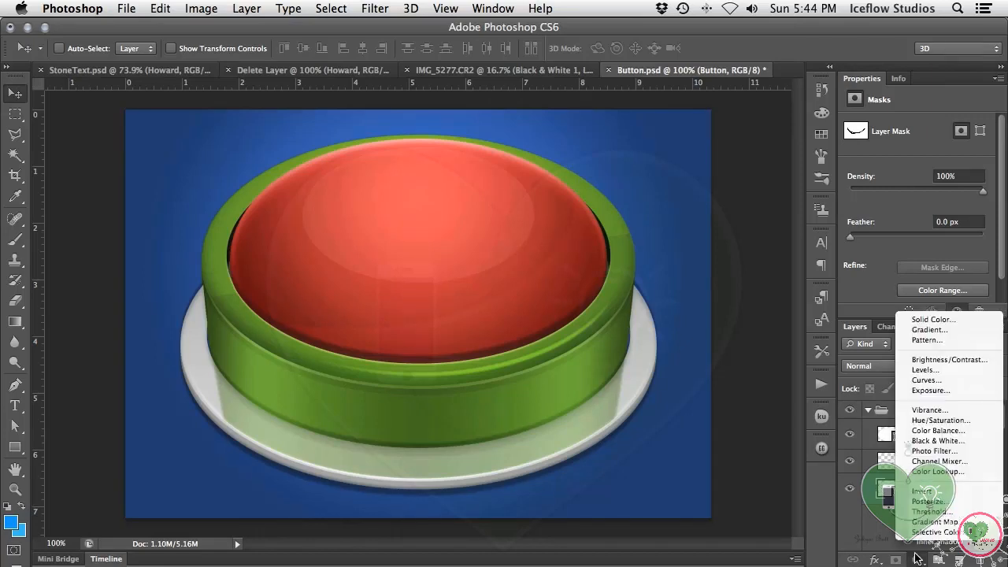
pyautogui.click(945, 420)
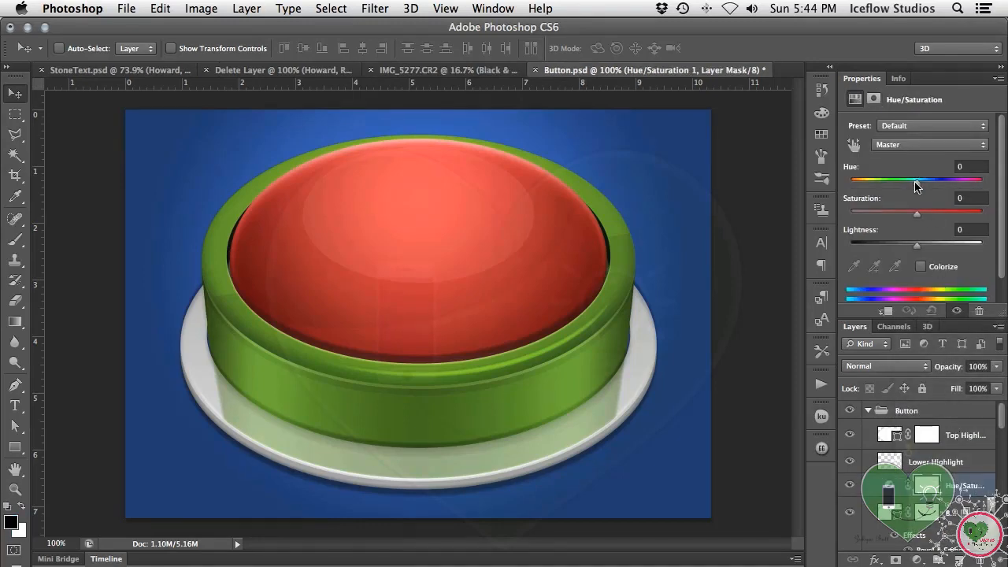
pyautogui.moveTo(916, 181); pyautogui.dragTo(944, 186)
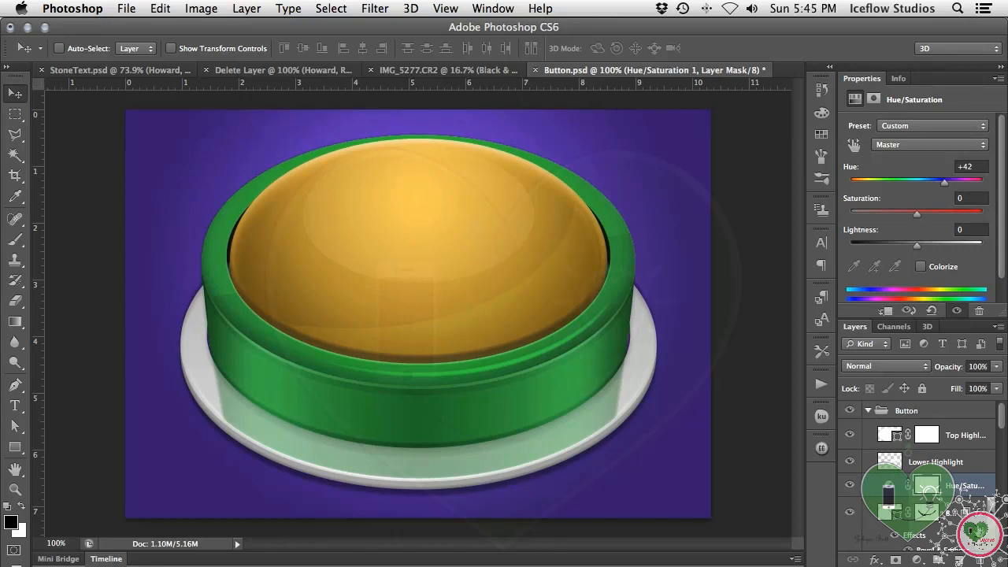
# Clip the Hue/Saturation adjustment to the button layer below it and shift its hue to +52.
pyautogui.click(888, 314)
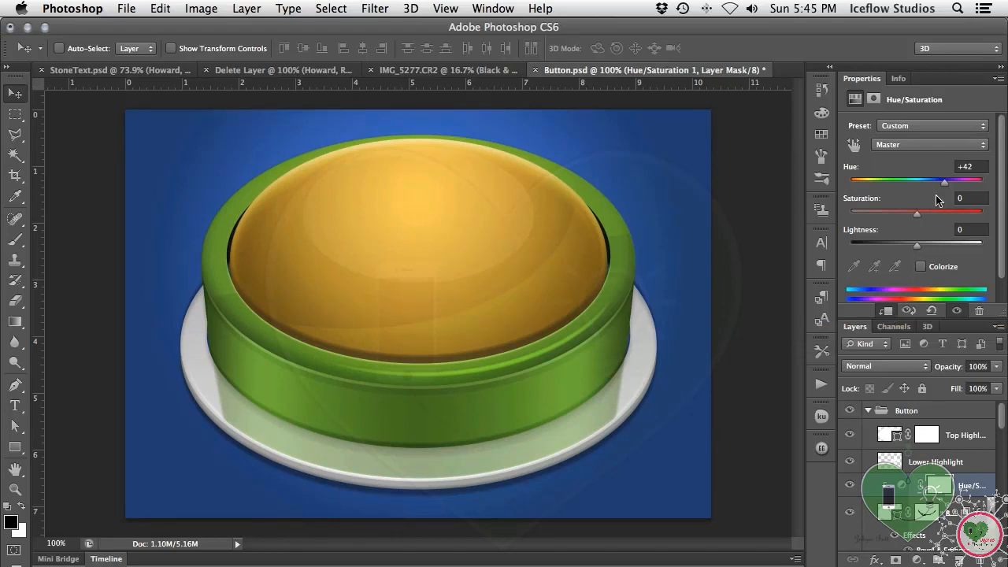
pyautogui.moveTo(945, 184); pyautogui.dragTo(852, 185)
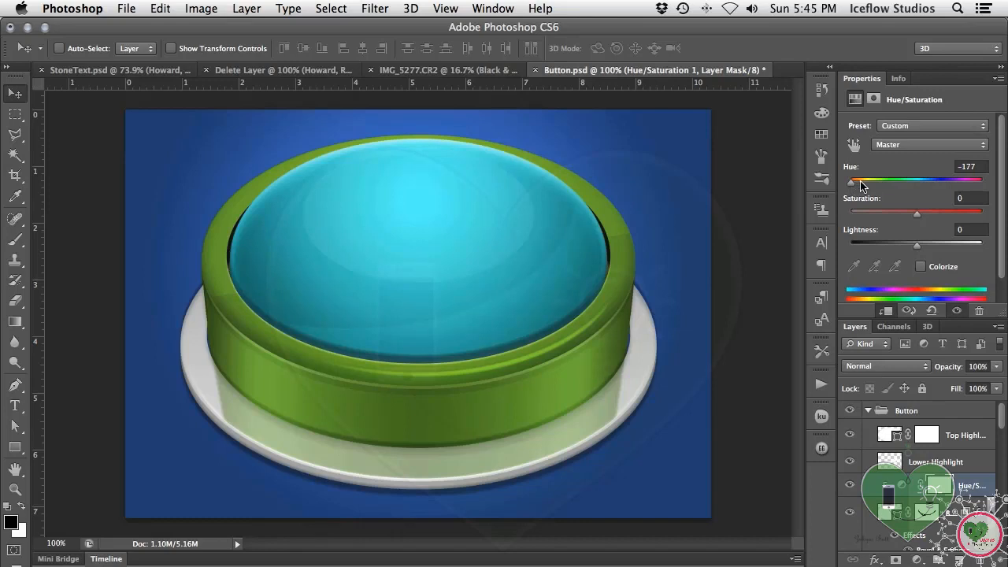
pyautogui.click(979, 182)
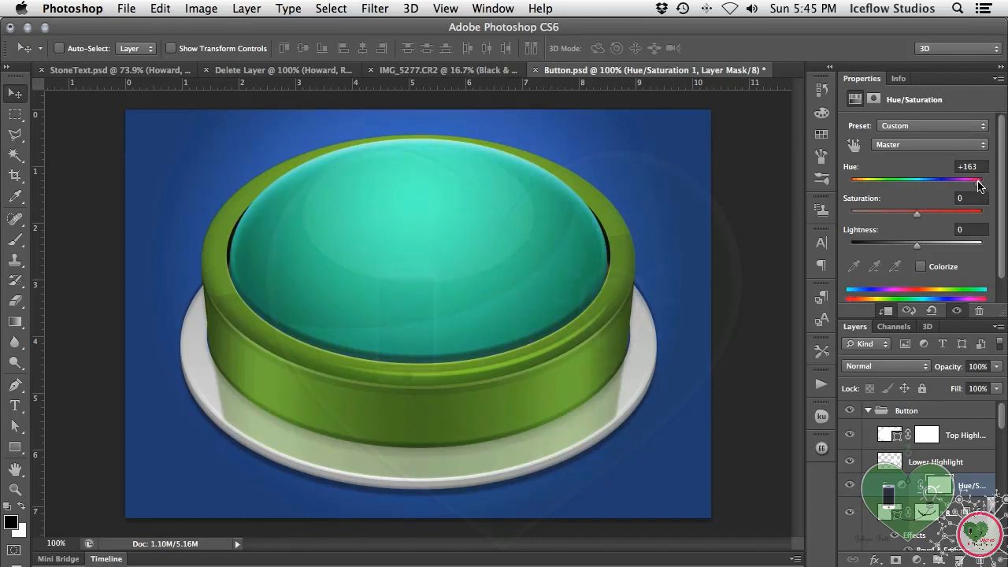
pyautogui.moveTo(979, 184); pyautogui.dragTo(949, 183)
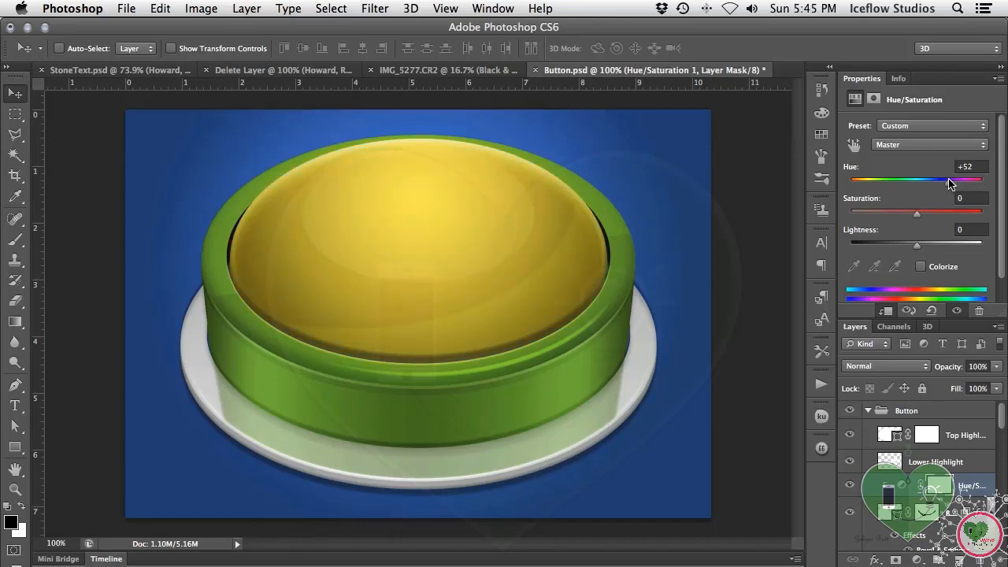